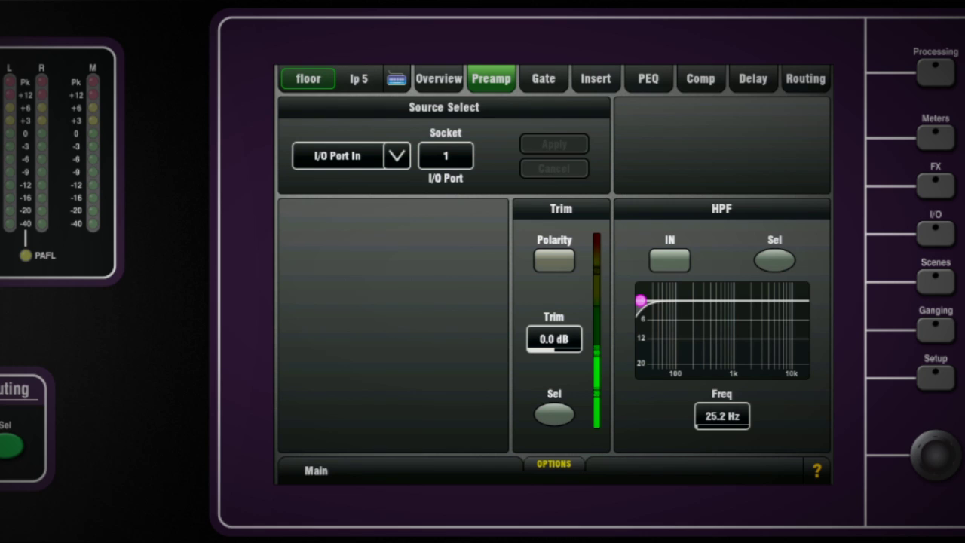
Open the input channel's overview, name the channel Floor and give it the blue colour.
left_click(439, 78)
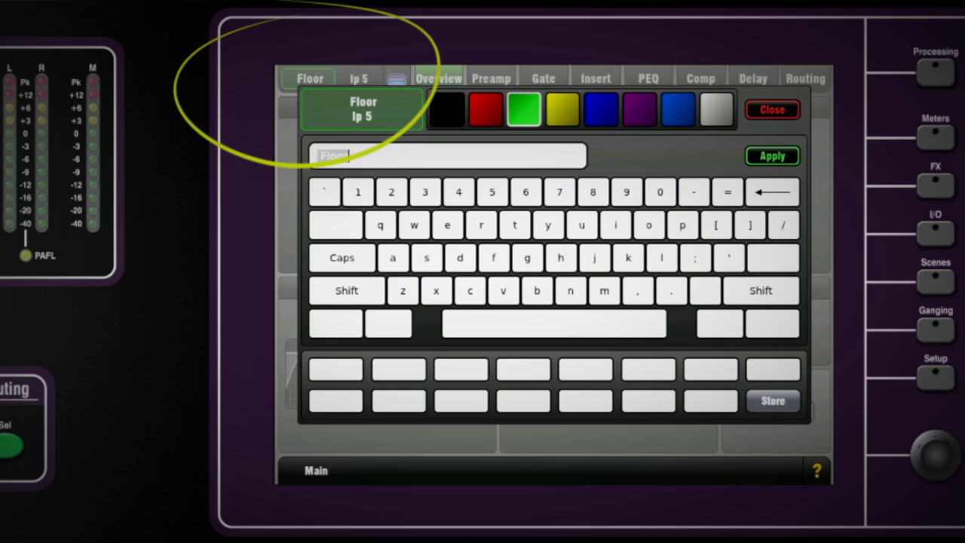
type("Fl")
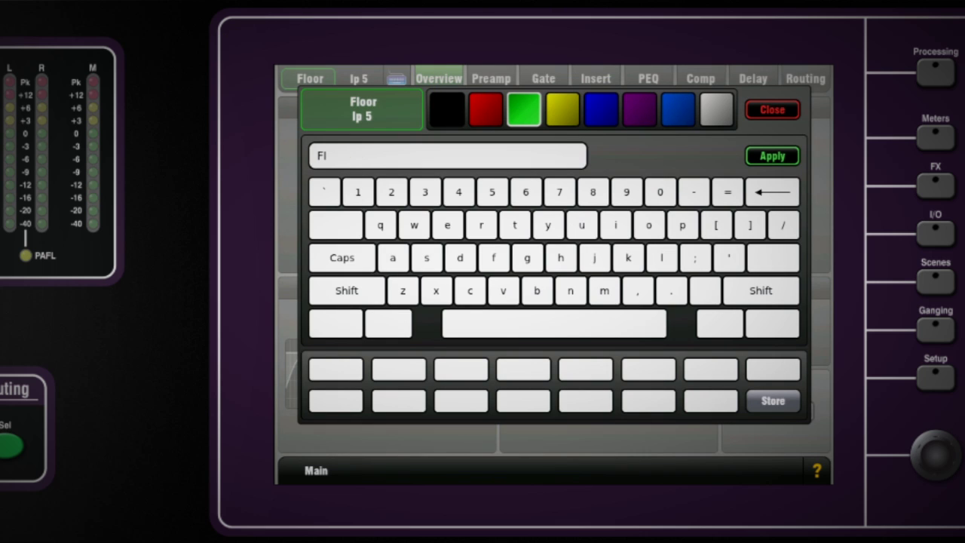
type("oor")
left_click(601, 109)
left_click(772, 156)
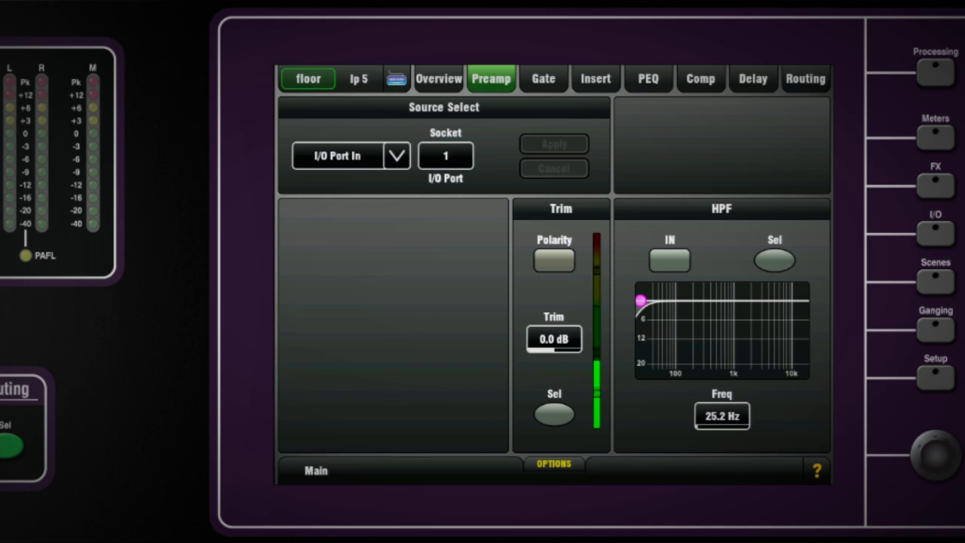
left_click(351, 156)
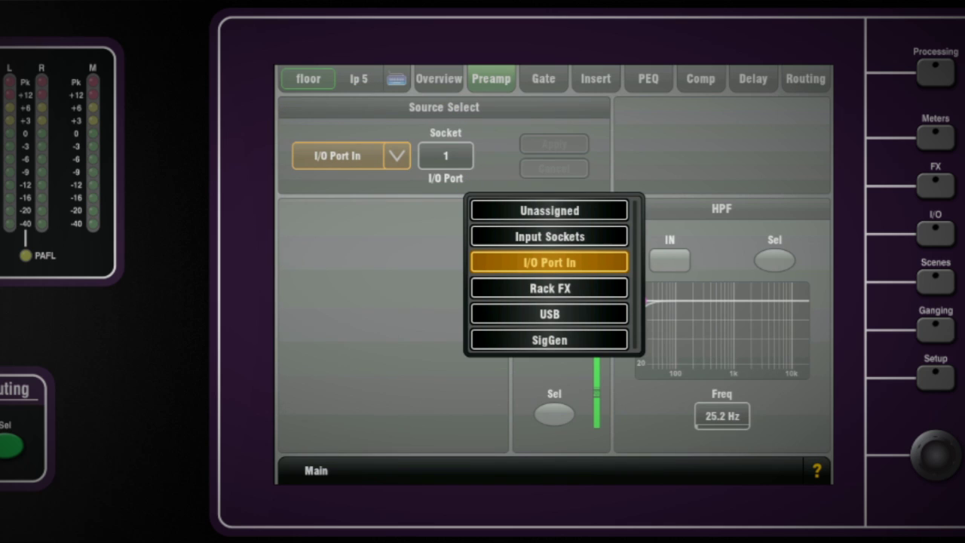
left_click(550, 236)
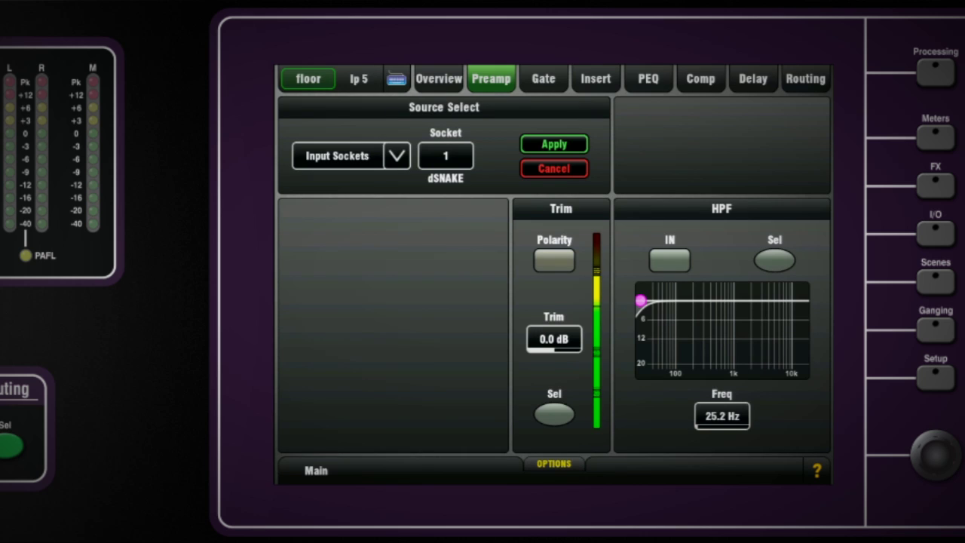
left_click(554, 169)
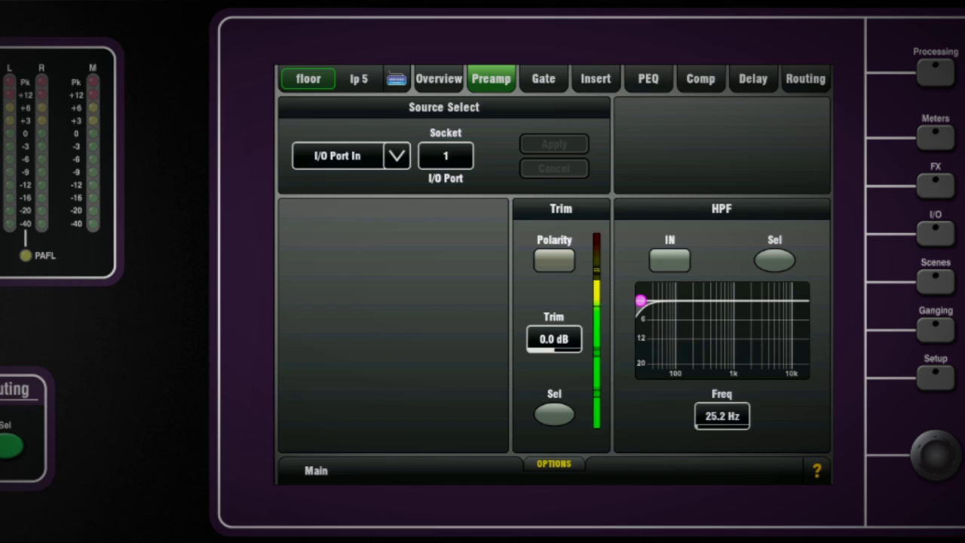
Change the channel's source to Input Sockets, dSNAKE socket 1, and apply the new assignment.
left_click(397, 156)
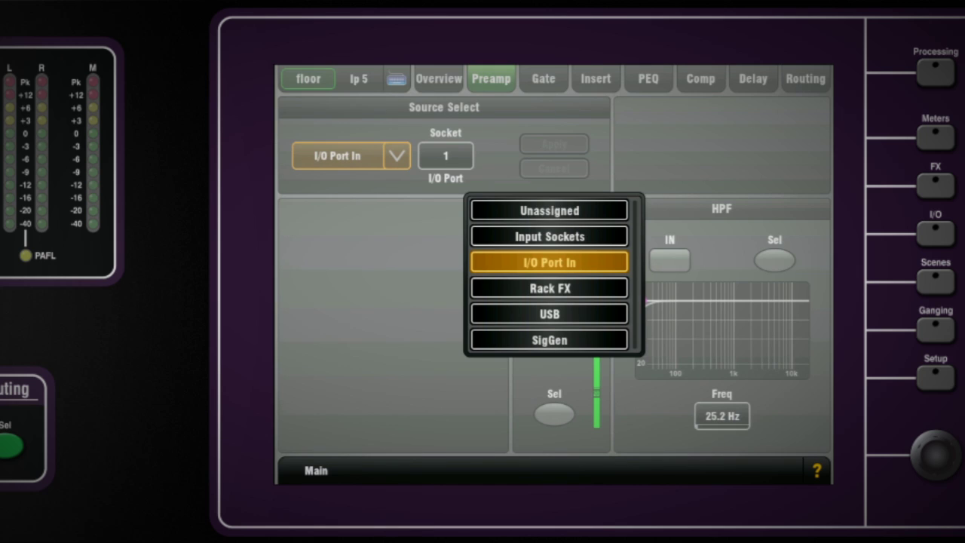
left_click(550, 236)
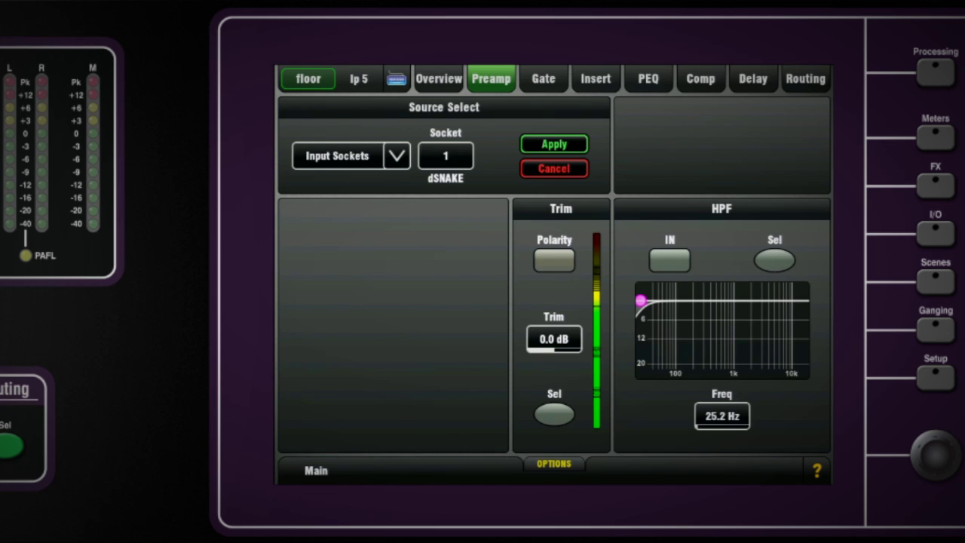
left_click(555, 144)
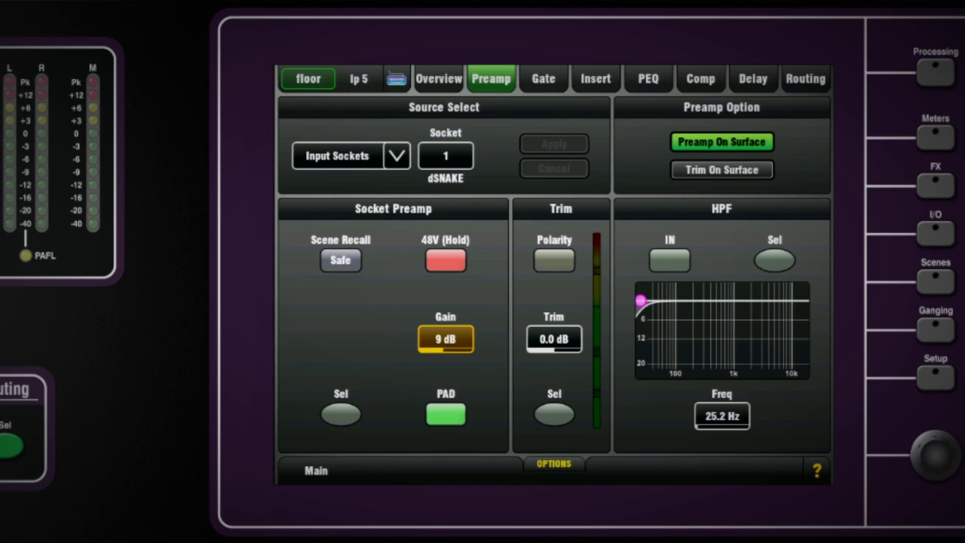
left_click(554, 463)
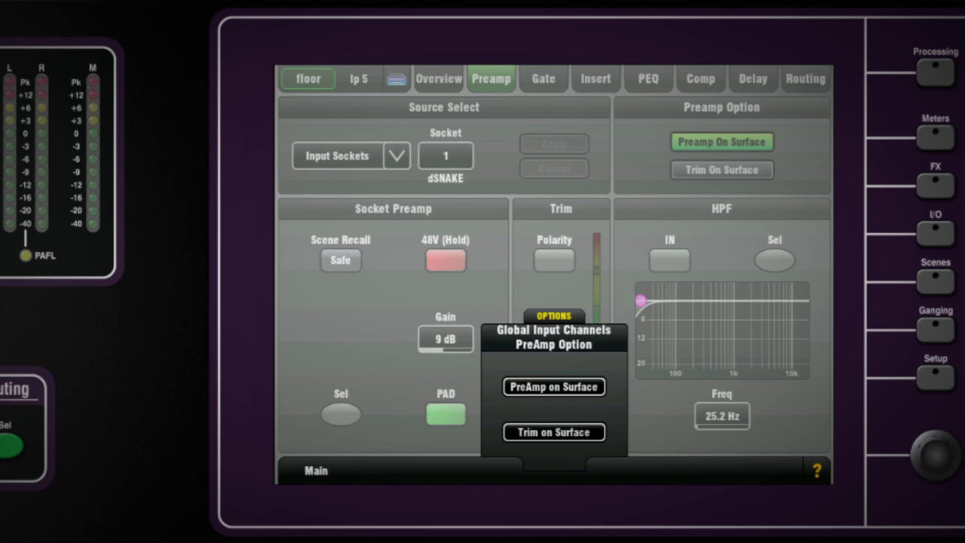
left_click(554, 432)
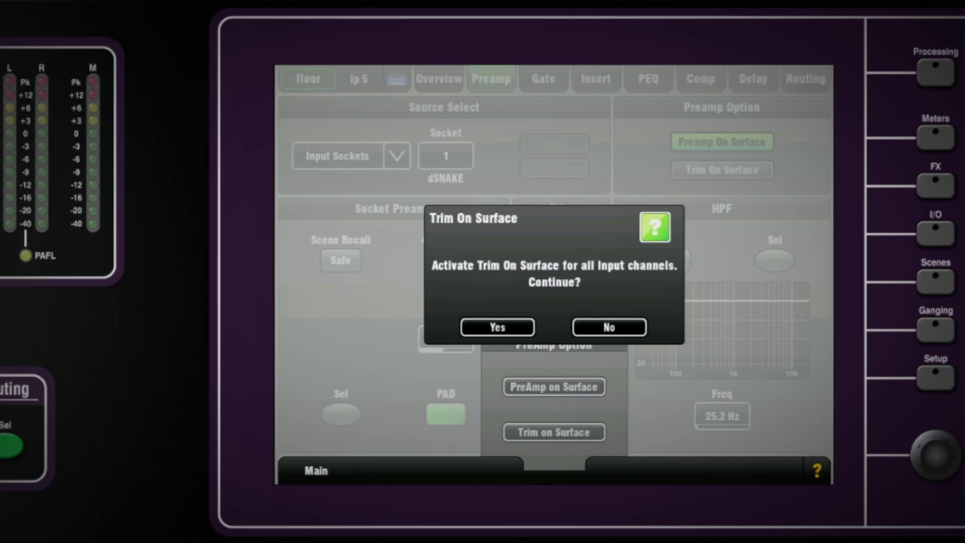
left_click(609, 328)
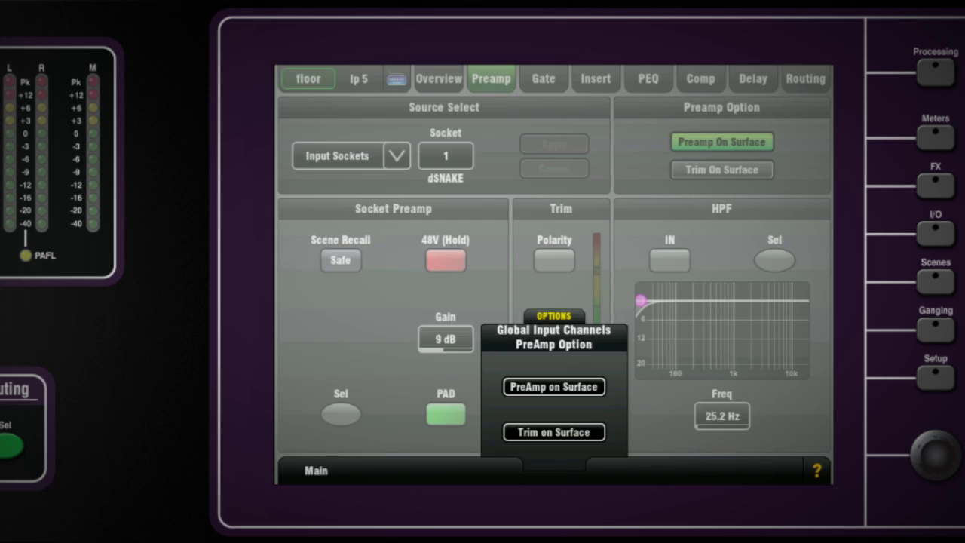
left_click(554, 314)
Select the preamp's high-pass filter frequency for editing.
left_click(722, 416)
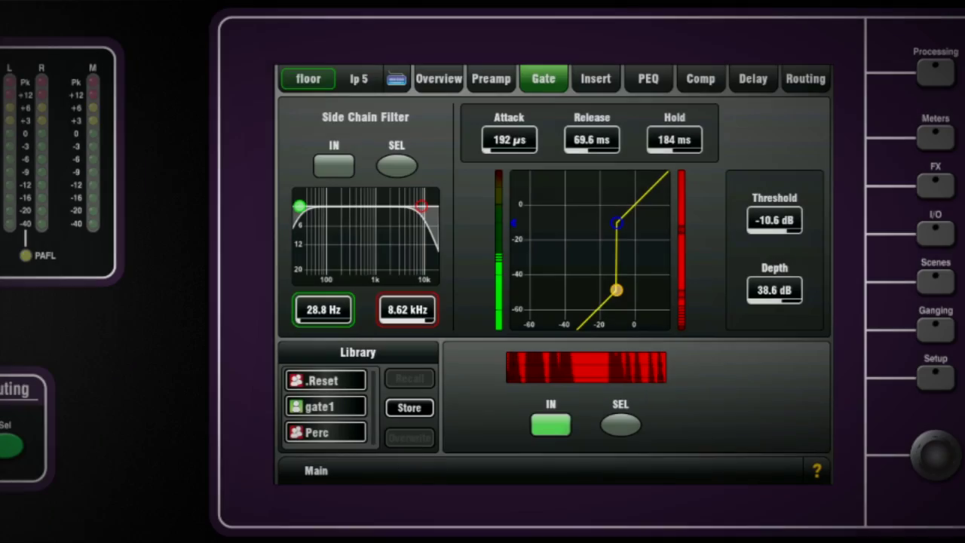
Select the gate's attack, release and hold values in turn and switch the gate out of circuit.
left_click(510, 141)
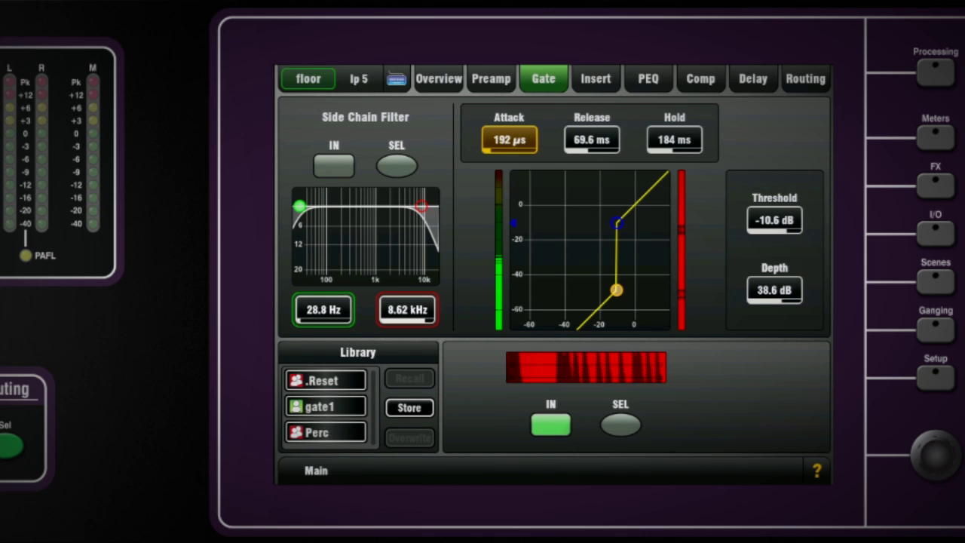
left_click(592, 140)
left_click(675, 140)
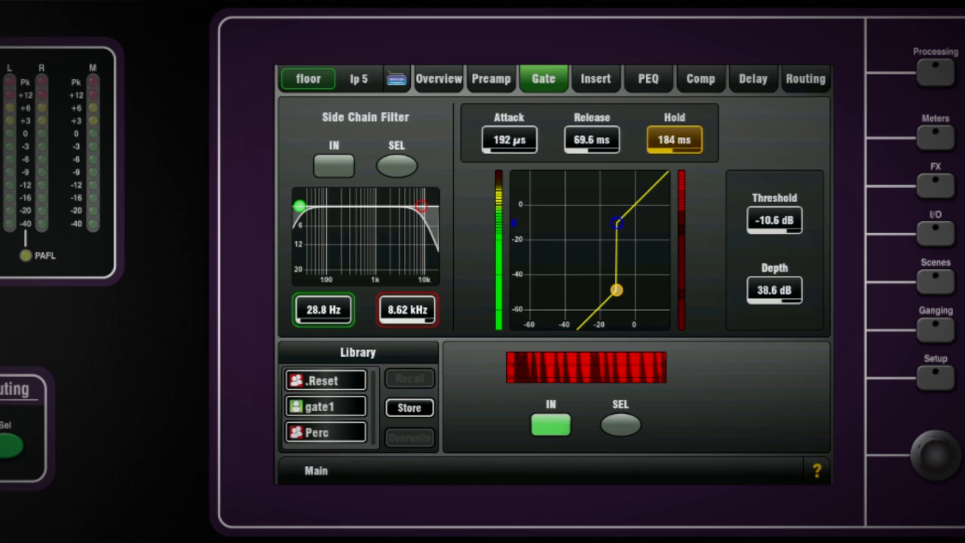
left_click(550, 424)
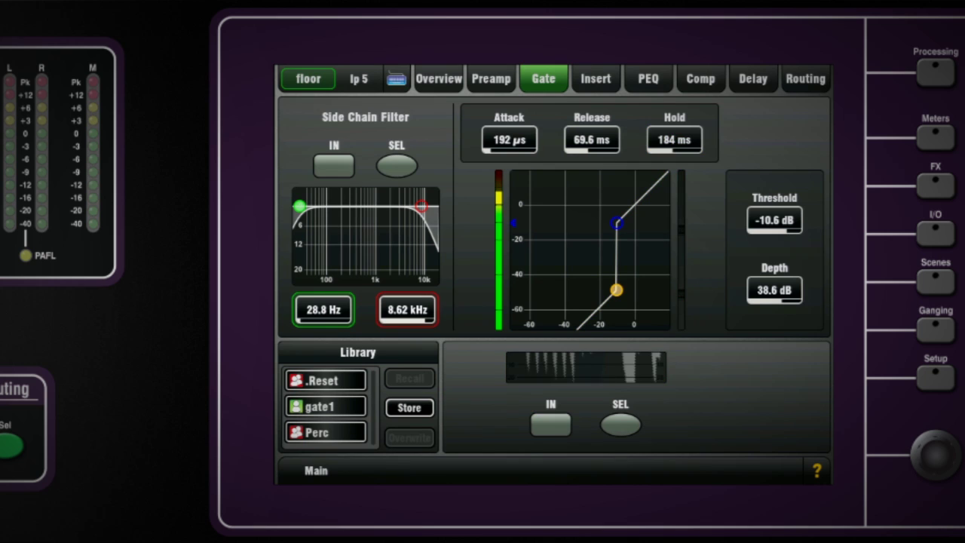
Set the gate's side chain filter to 51.4 Hz at the low end and 2.00 kHz at the high end.
left_click(323, 310)
left_click_drag(300, 206, 311, 206)
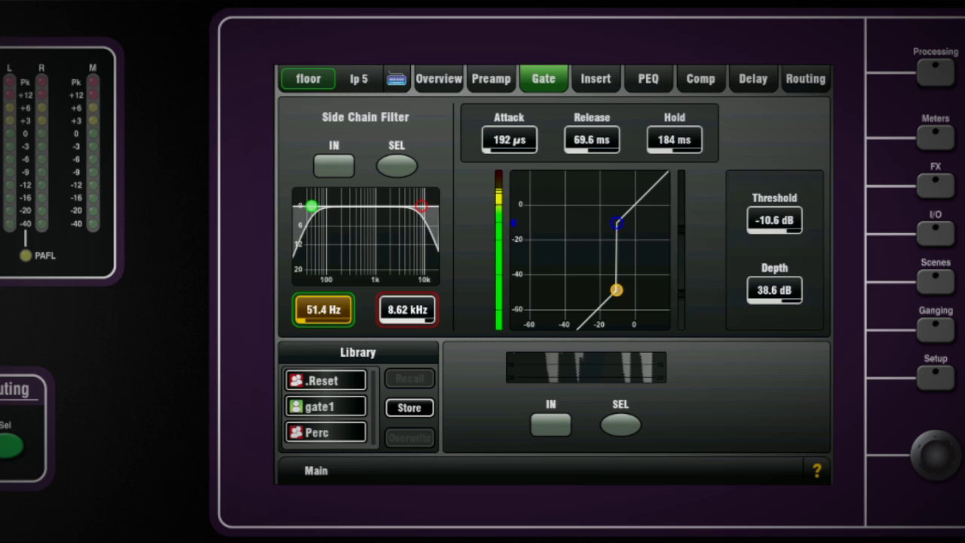
left_click(407, 309)
scroll(407, 310, "down", 8)
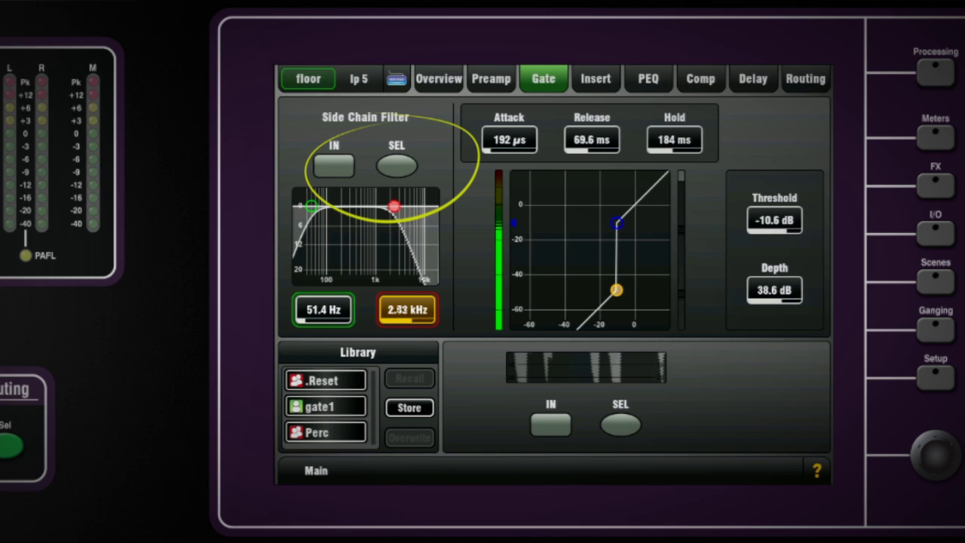
scroll(407, 309, "down", 3)
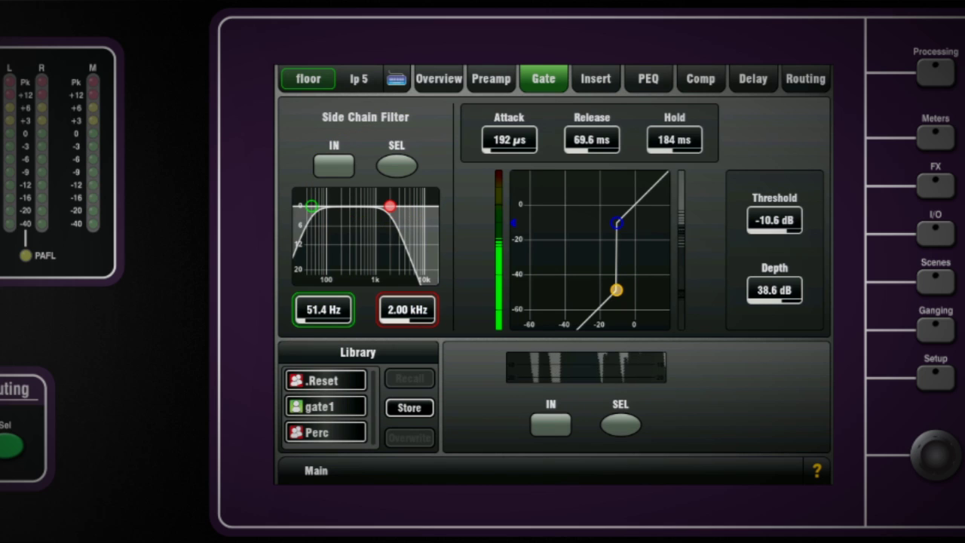
Store the gate settings in the library as "Gate 12" and select that preset.
left_click(409, 408)
left_click(767, 329)
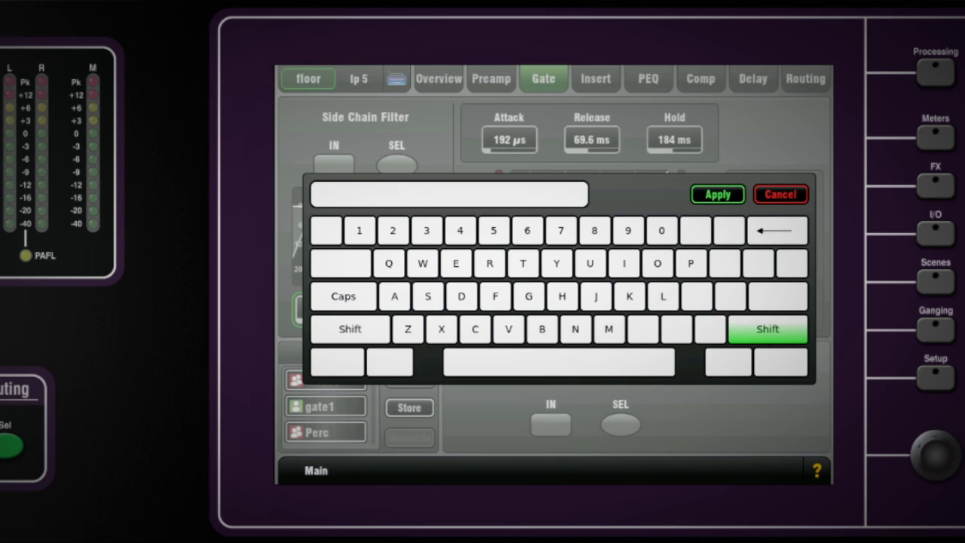
left_click(528, 296)
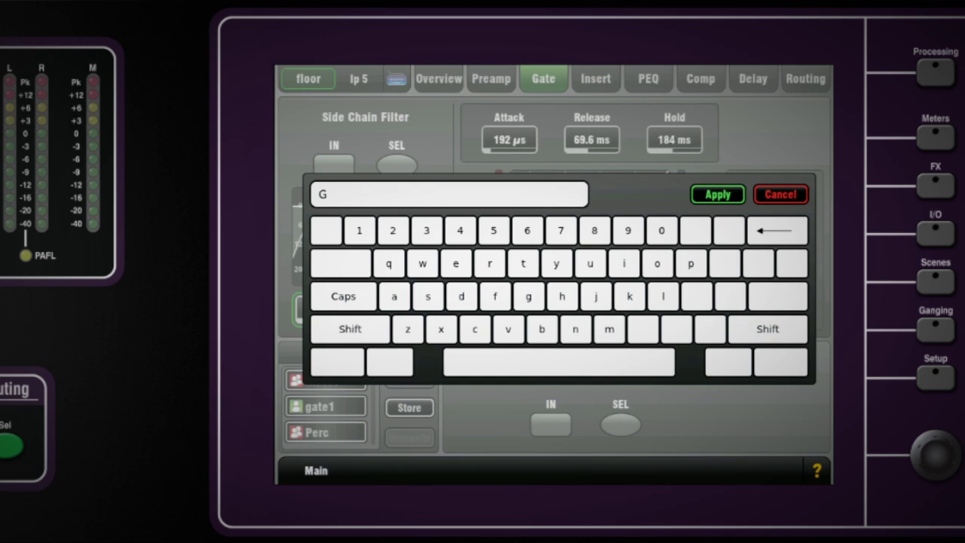
type("ate 12")
key("Return")
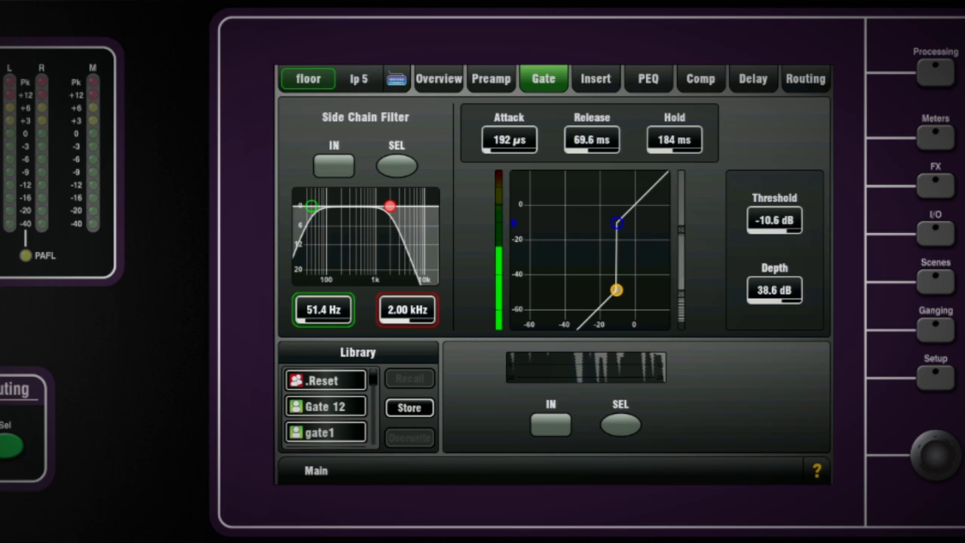
left_click(326, 407)
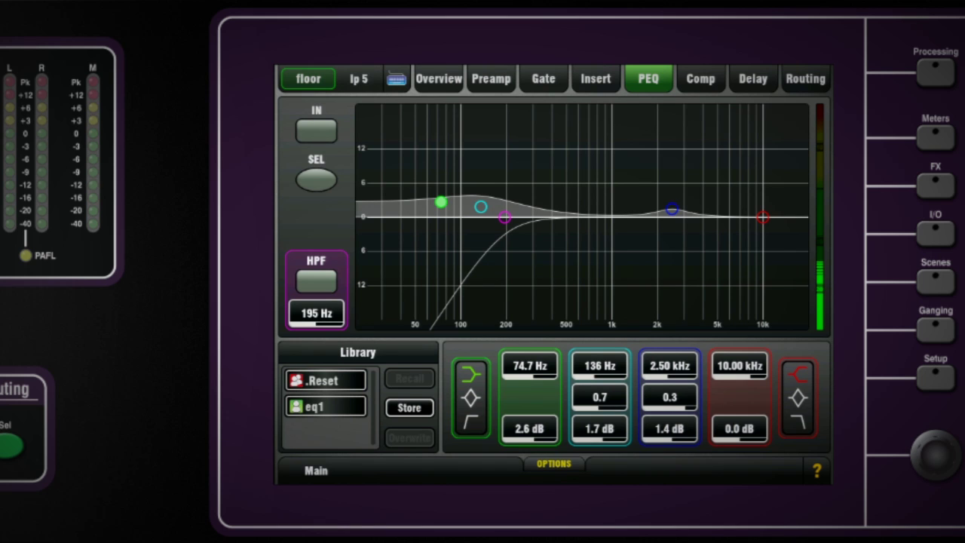
Show the individual band curves in the PEQ graph and switch the equaliser in.
left_click(555, 463)
left_click(520, 310)
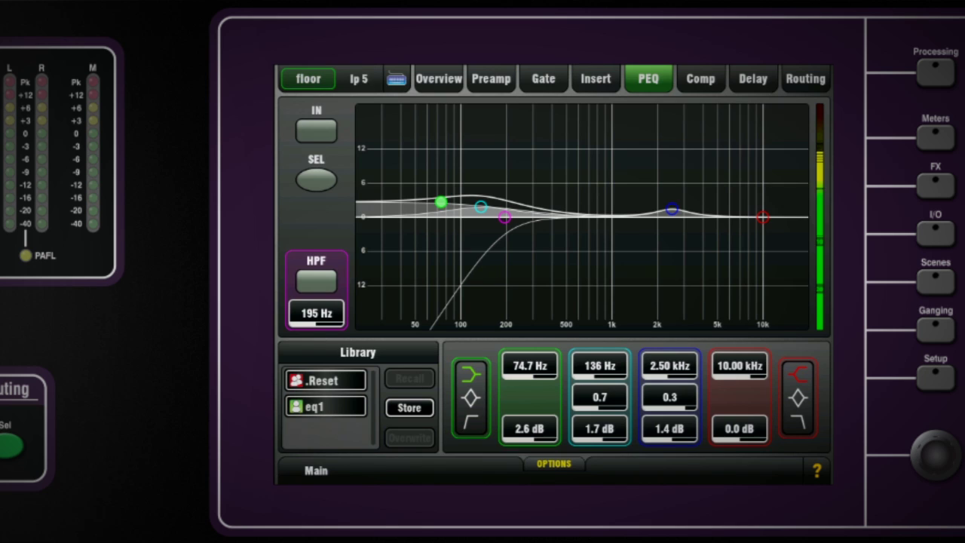
left_click(317, 132)
Set the green low band of the PEQ to 57.2 Hz with a gain of 3.3 dB.
left_click(530, 366)
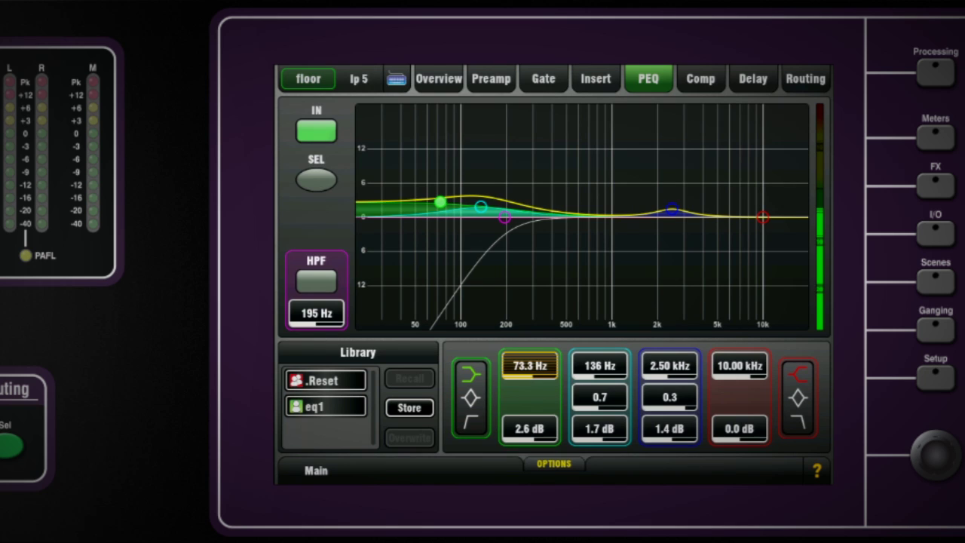
scroll(529, 365, "up", 3)
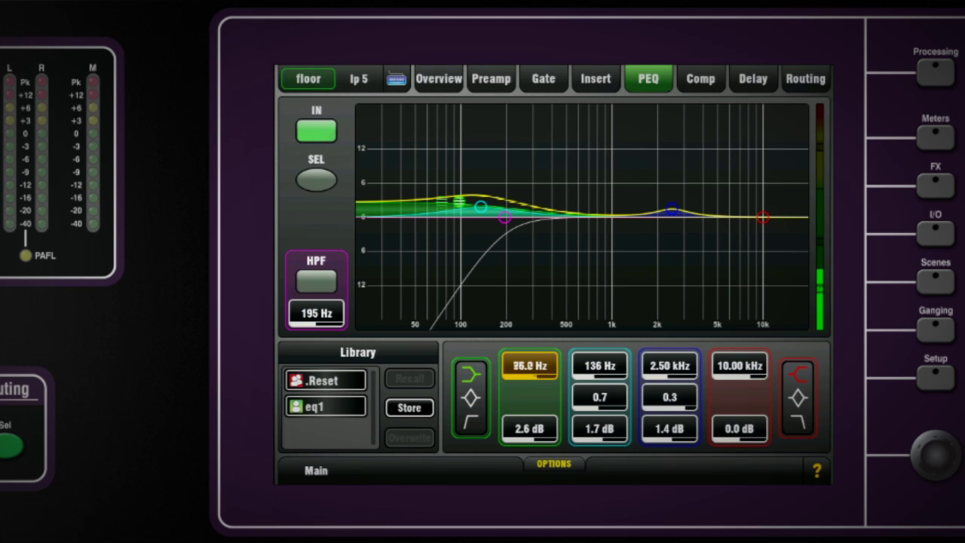
scroll(529, 366, "down", 5)
left_click(529, 429)
scroll(530, 429, "up", 5)
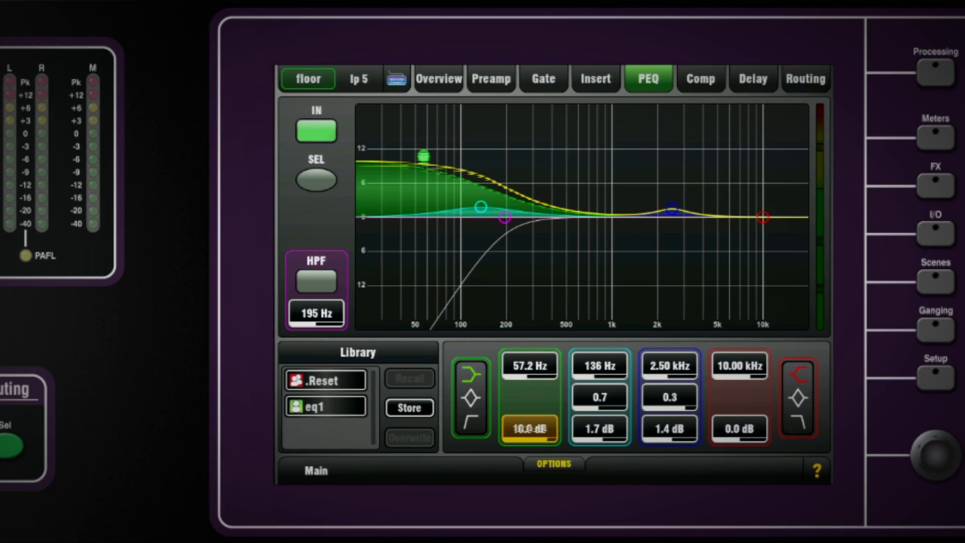
scroll(530, 429, "up", 3)
scroll(529, 429, "down", 7)
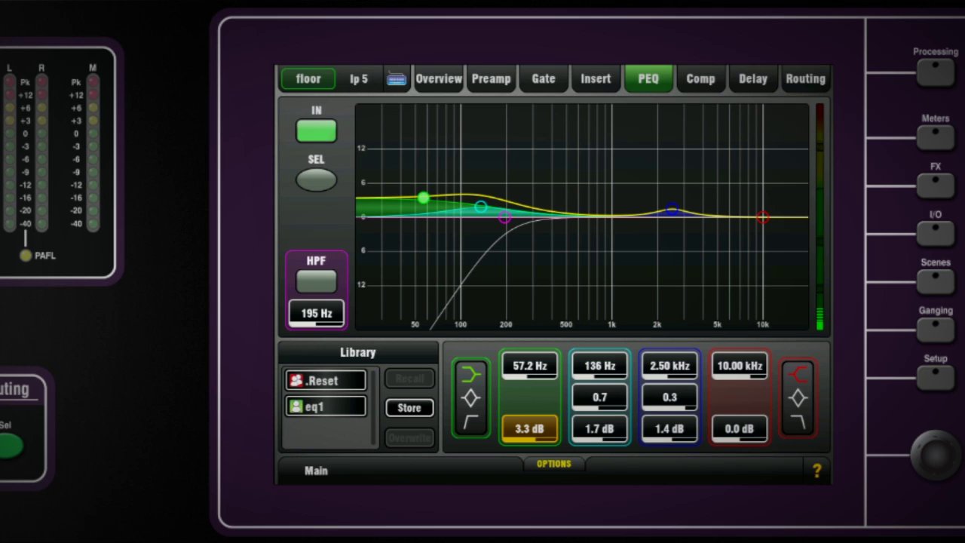
Switch the PEQ's low band to a bell and then a high-pass shape, and select the HPF frequency.
left_click(470, 398)
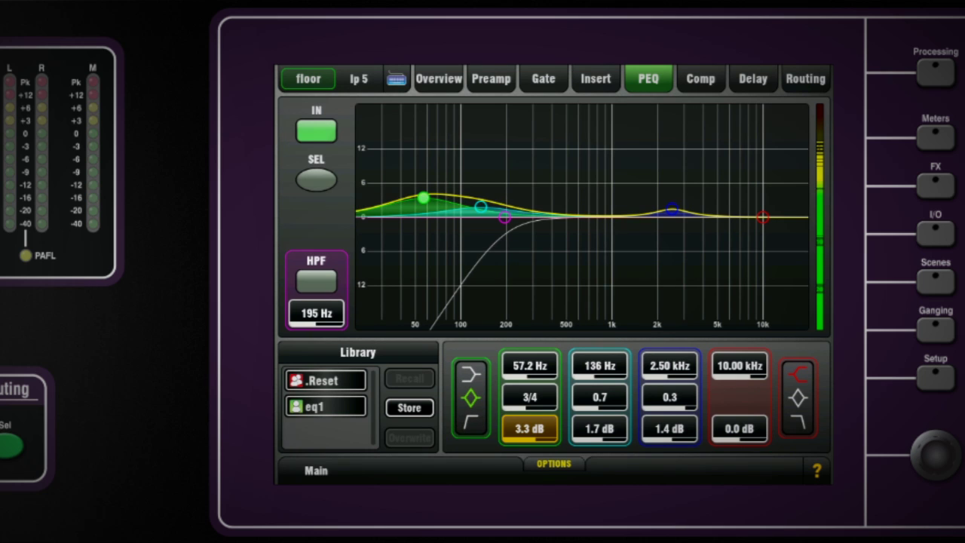
left_click(470, 422)
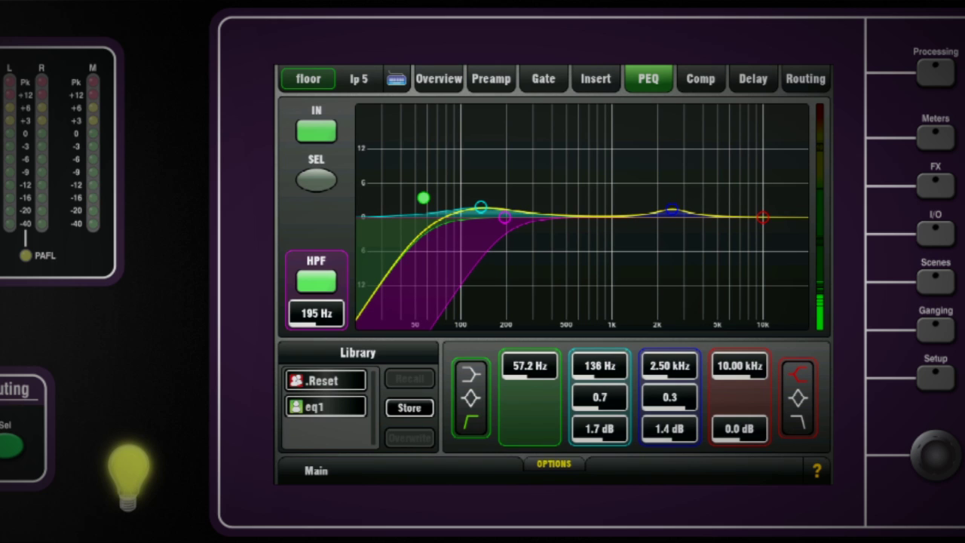
left_click(316, 313)
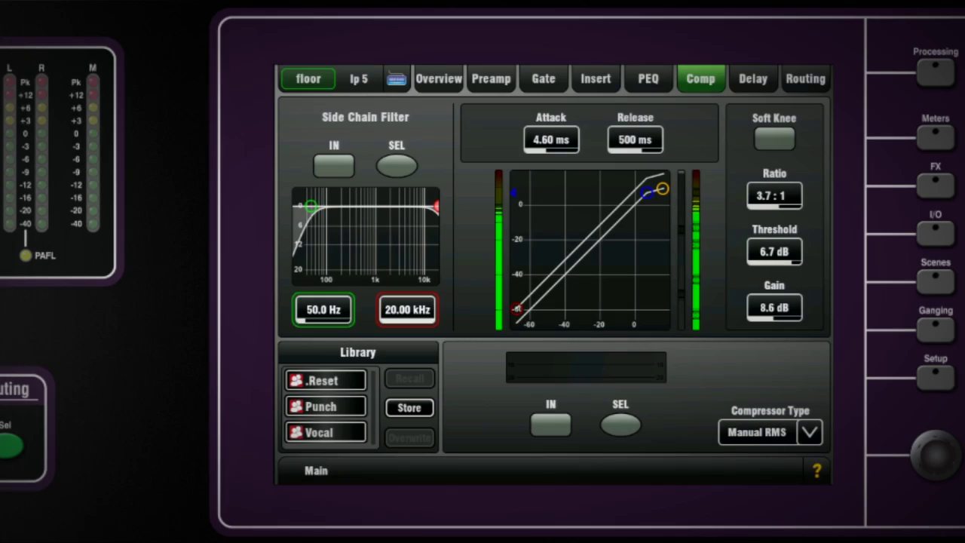
Select the compressor's attack, release and side chain filter frequencies in turn, and set the compressor type to Manual Peak.
left_click(551, 139)
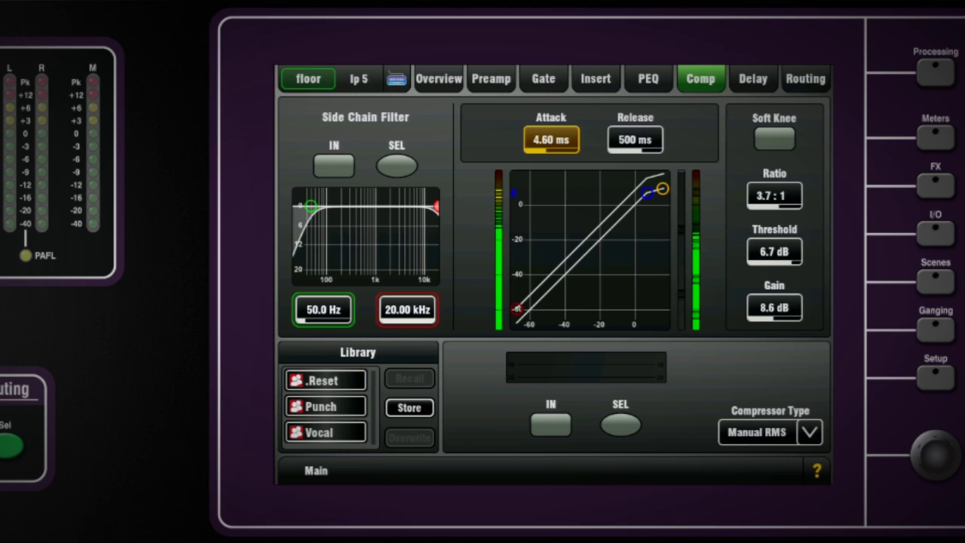
left_click(636, 139)
left_click(323, 310)
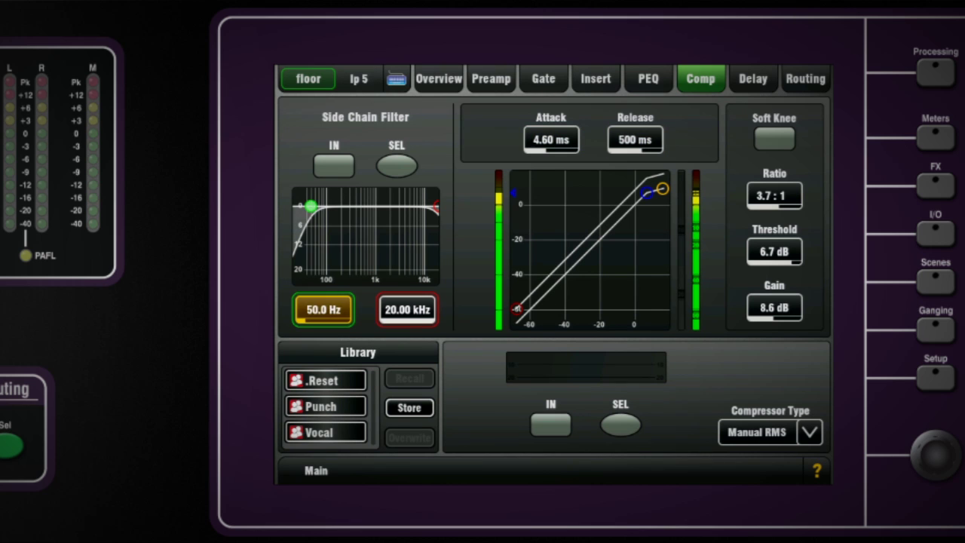
left_click(407, 310)
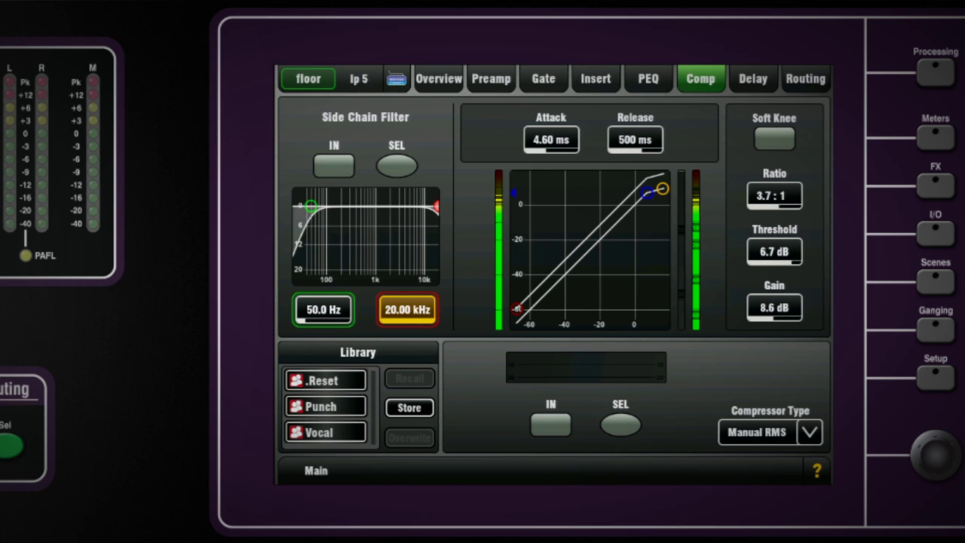
left_click(809, 432)
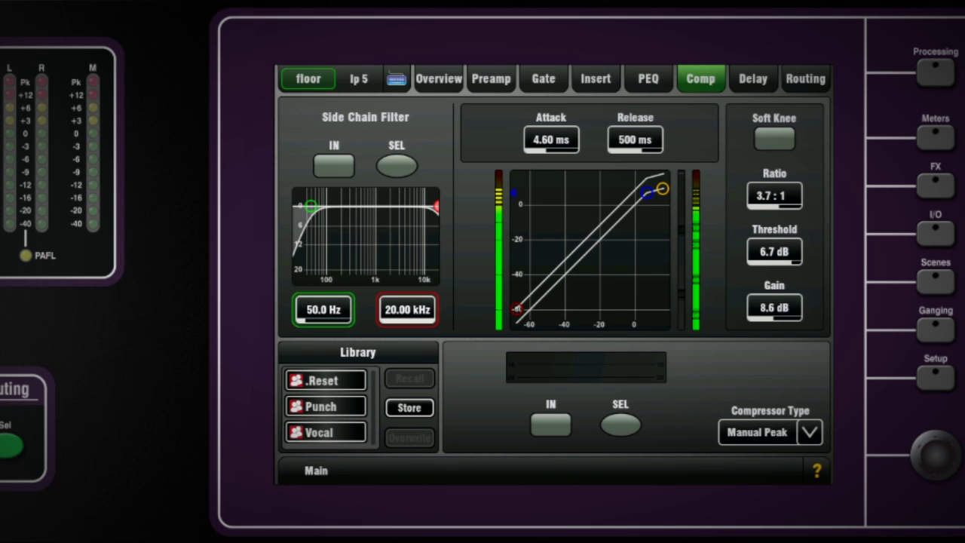
Store the current compressor settings as a new library preset named Comp5.
left_click(409, 407)
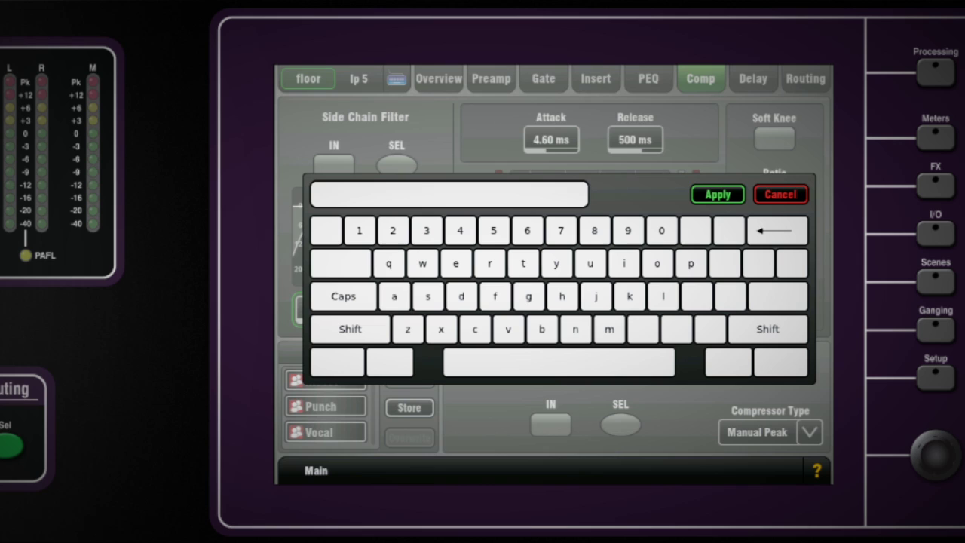
left_click(767, 330)
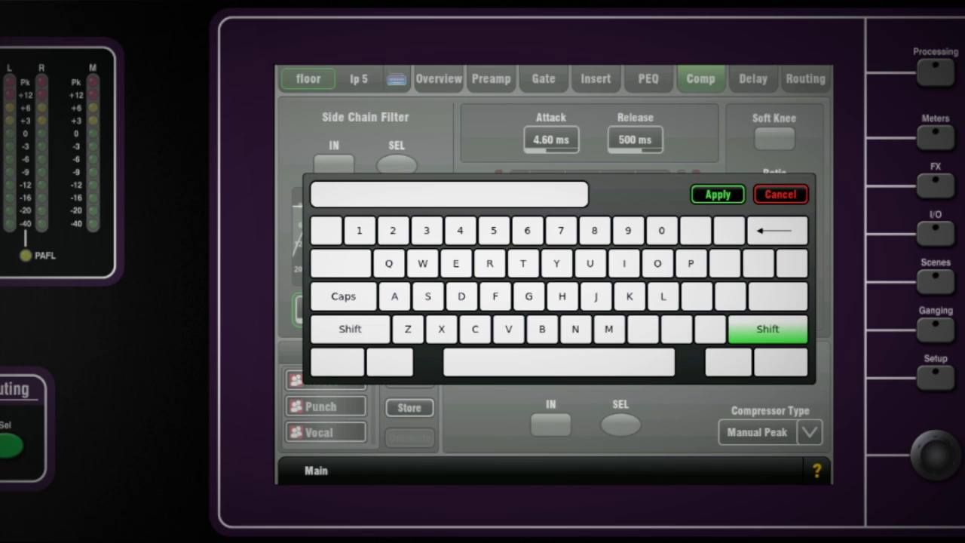
type("C0m")
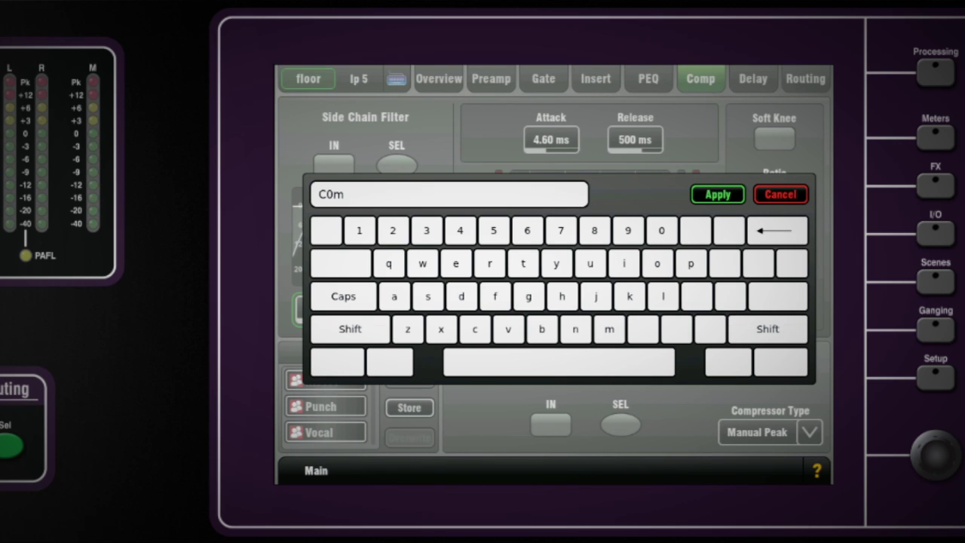
type("p")
key("BackSpace")
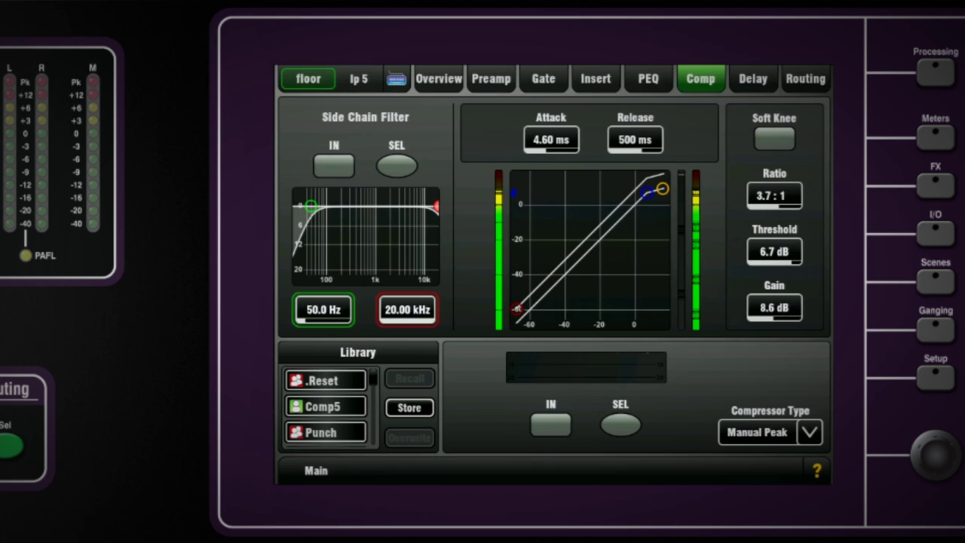
Store the Floor channel's complete processing as a new preset in the channel library from the Overview page.
left_click(438, 79)
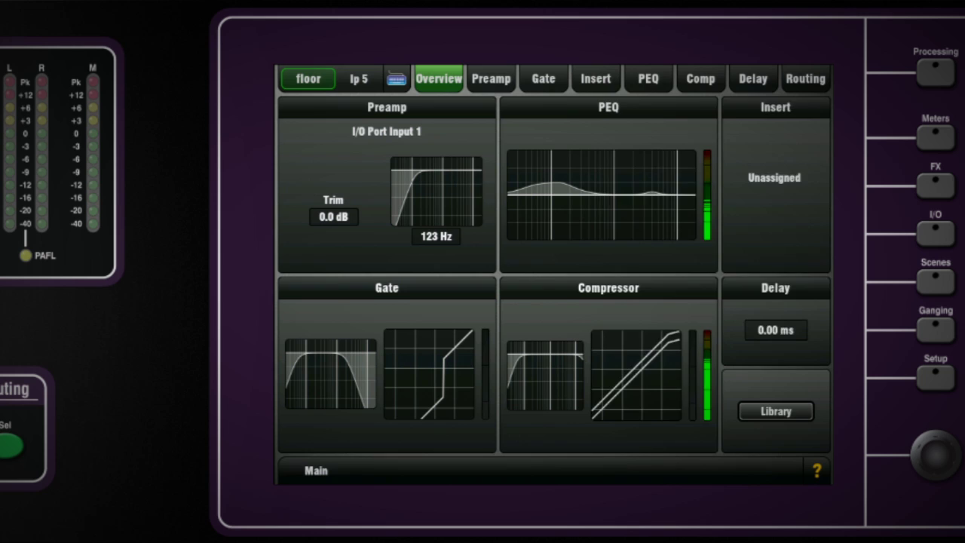
left_click(777, 412)
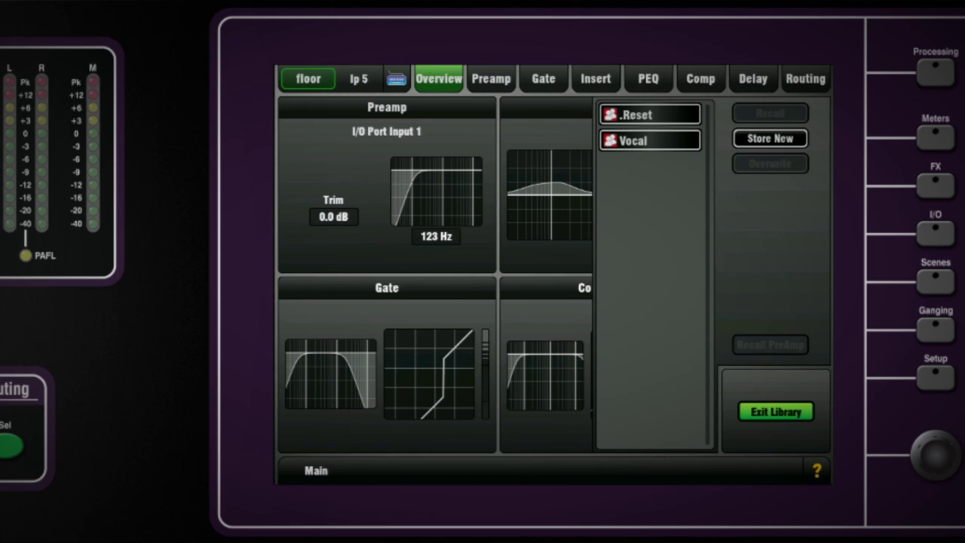
left_click(770, 139)
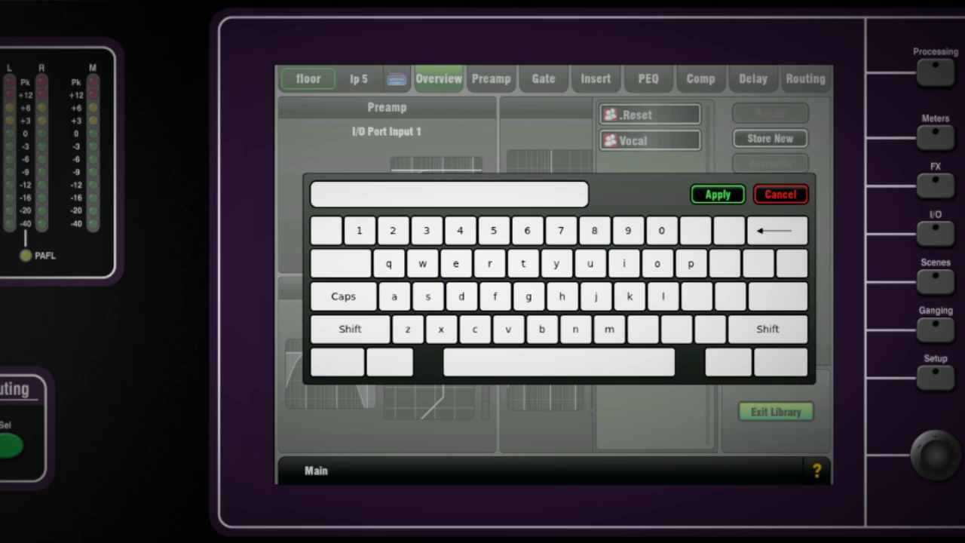
left_click(767, 330)
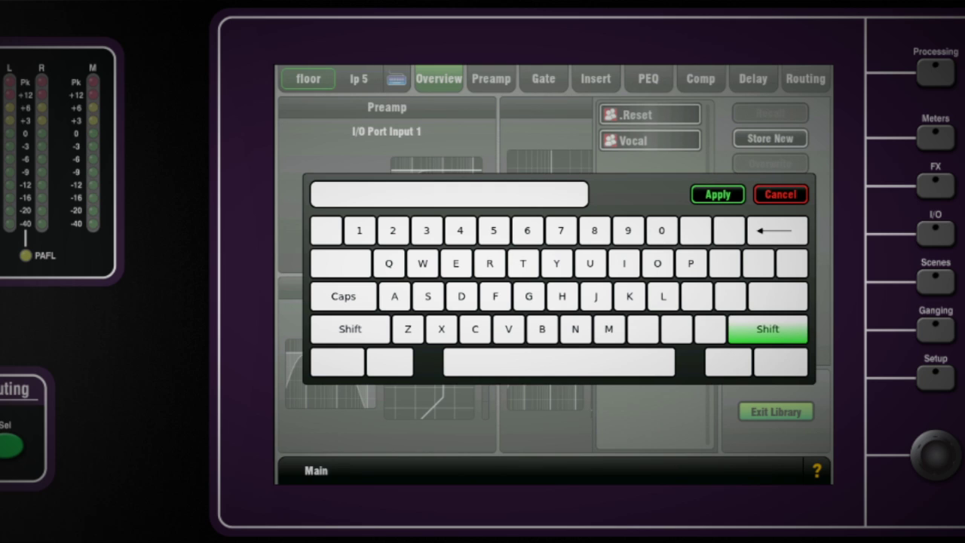
left_click(495, 297)
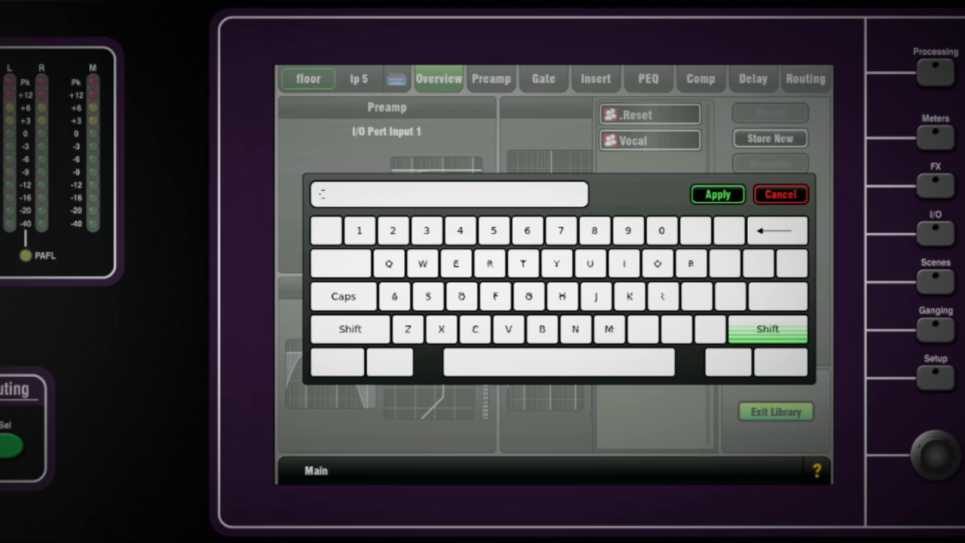
type("h")
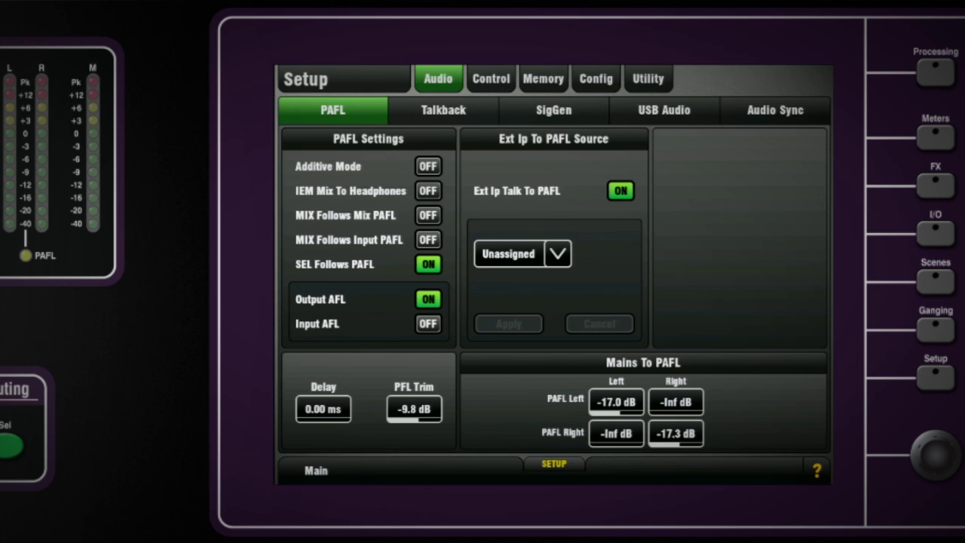
Open the list of delay units in the additional options of the audio setup.
left_click(554, 464)
left_click(605, 352)
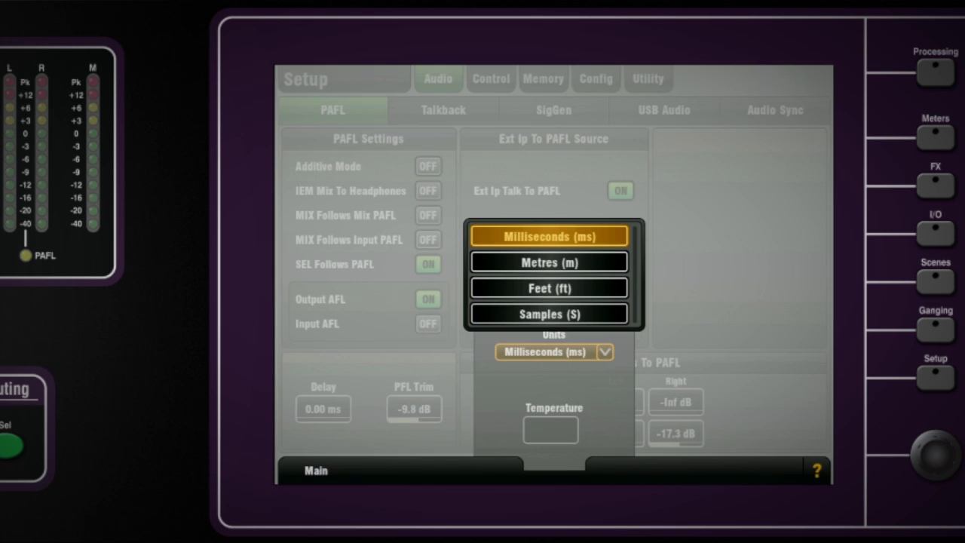